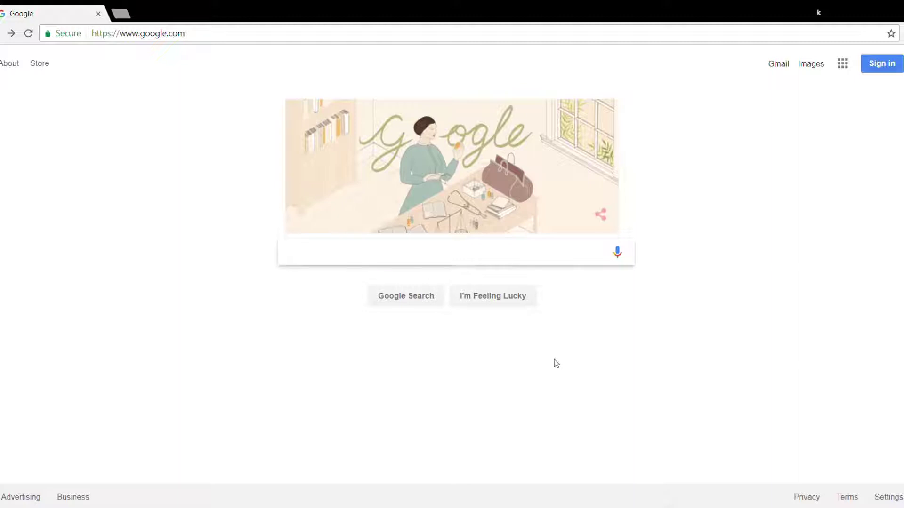
Step: Search Google for 'yugioh card maker' and open TechWhoop's '4 Best Online YuGiOh Card Maker Tools' article
text(yugioh )
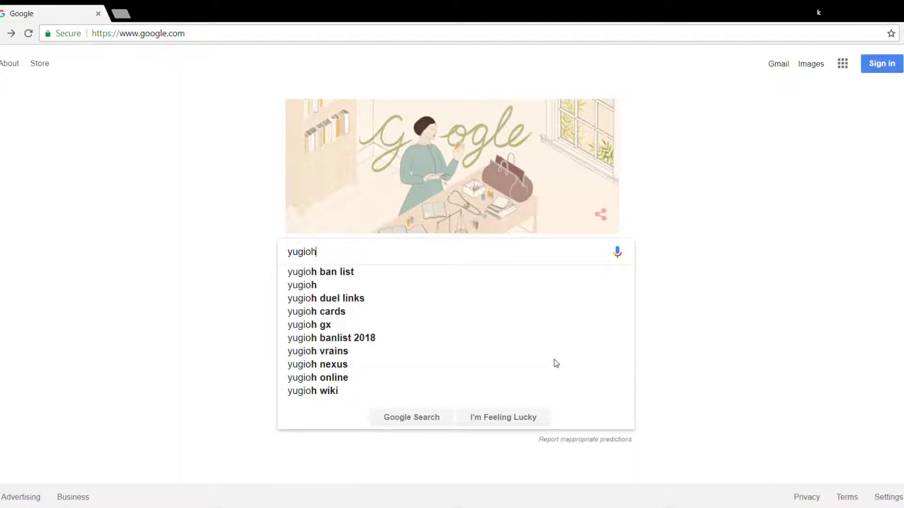
text(card mak)
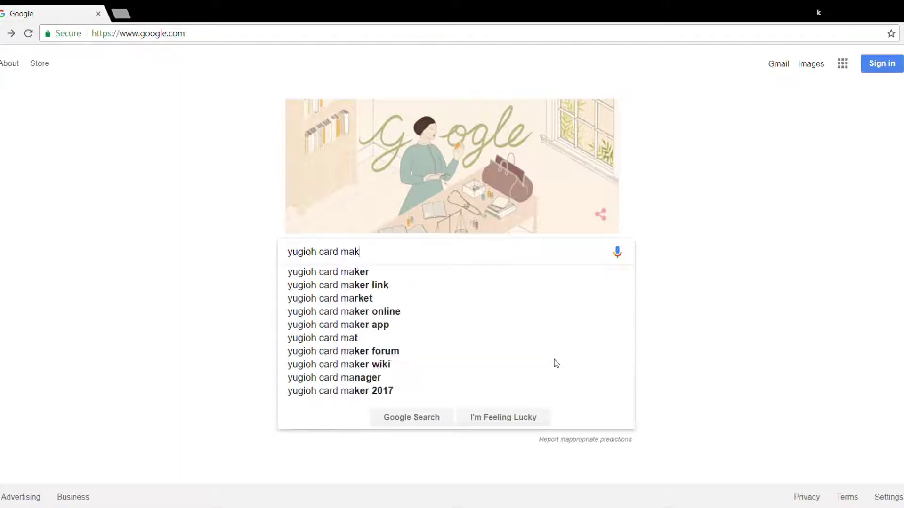
text(er)
key(Return)
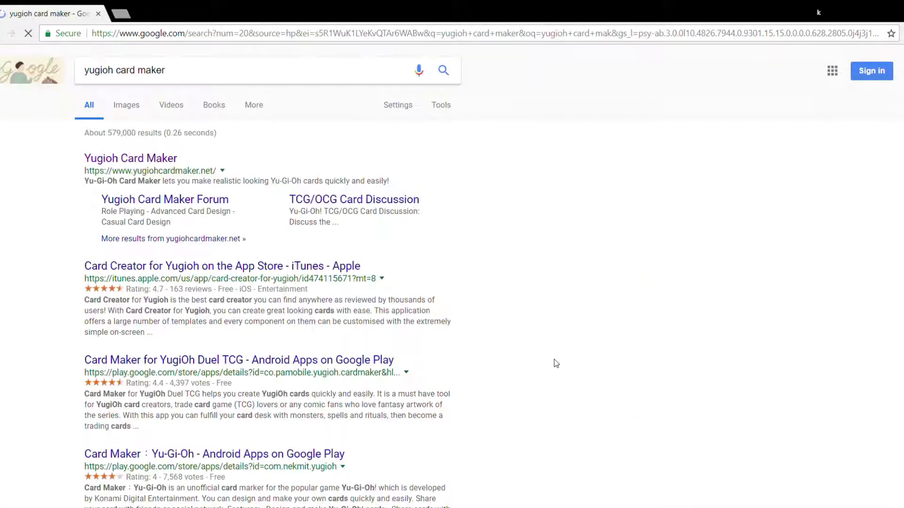
scroll(554, 363, down, 6)
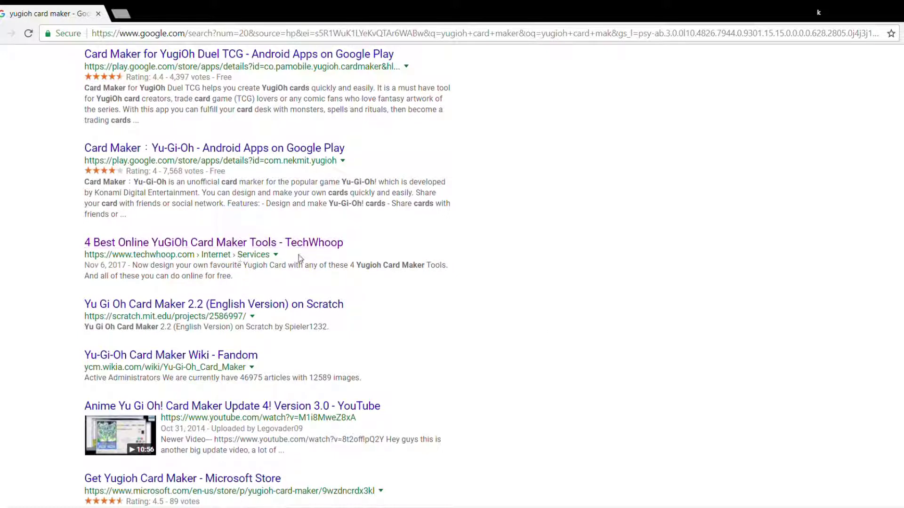
click(334, 247)
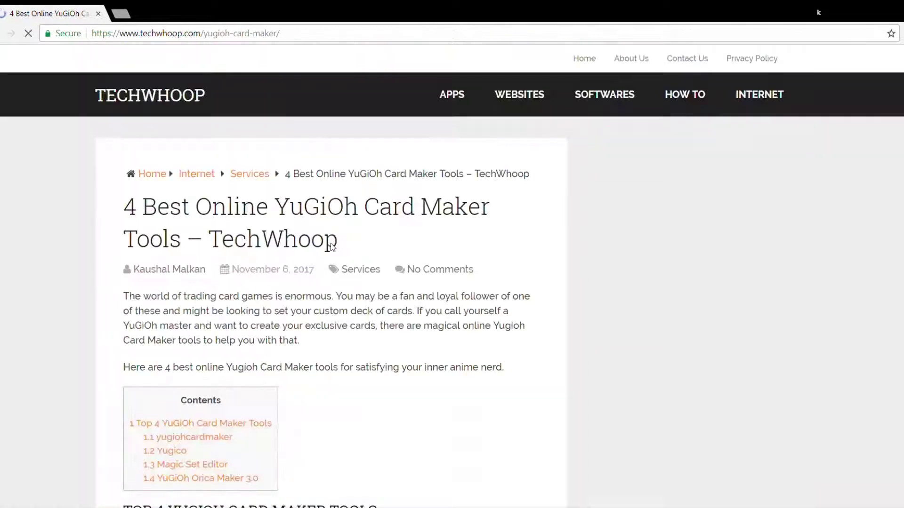
Step: Open the YUGIOHCARDMAKER link from the article in a new tab and switch to that tab
scroll(329, 250, down, 8)
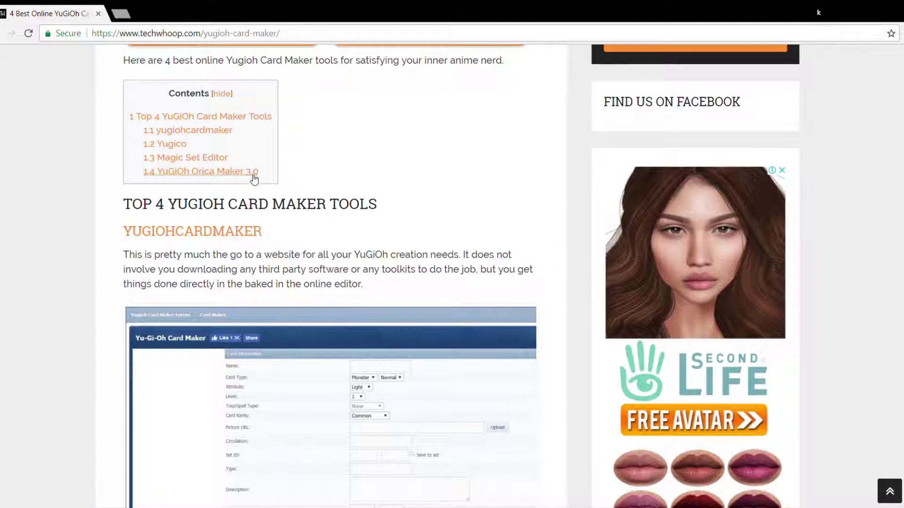
scroll(340, 181, down, 3)
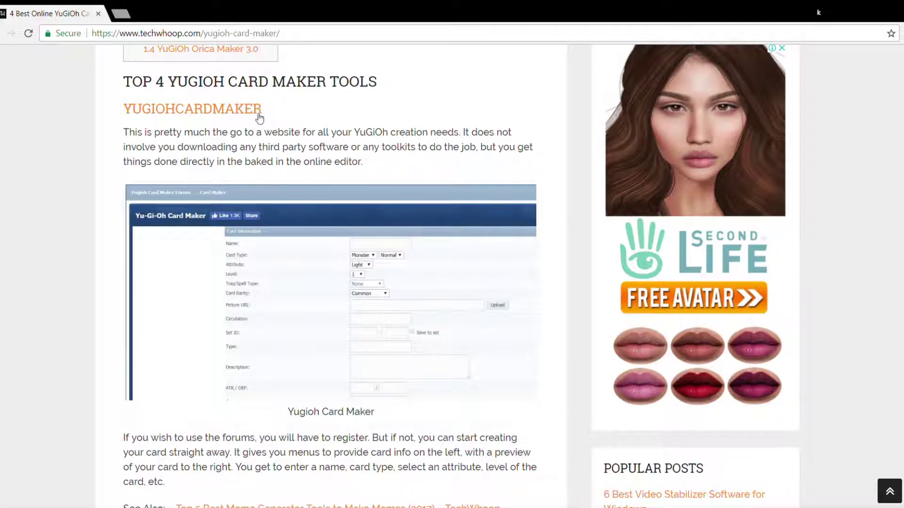
middle_click(259, 117)
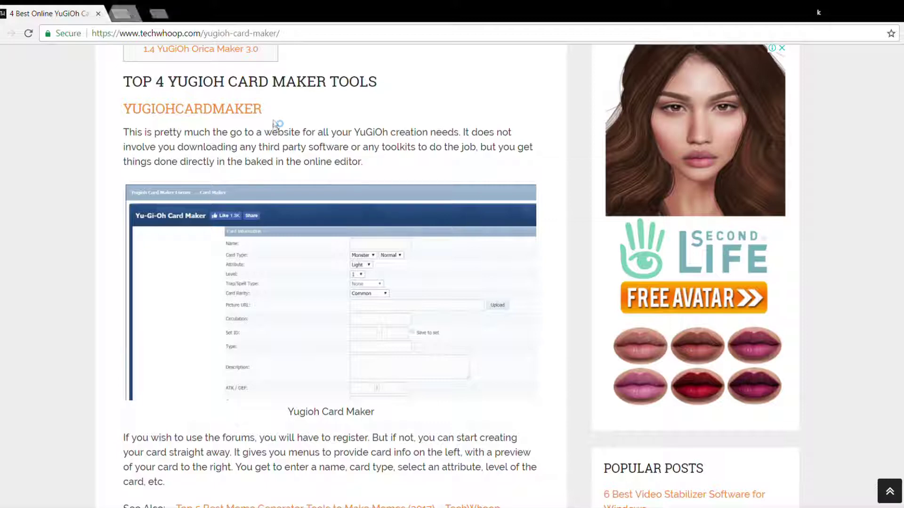
click(177, 12)
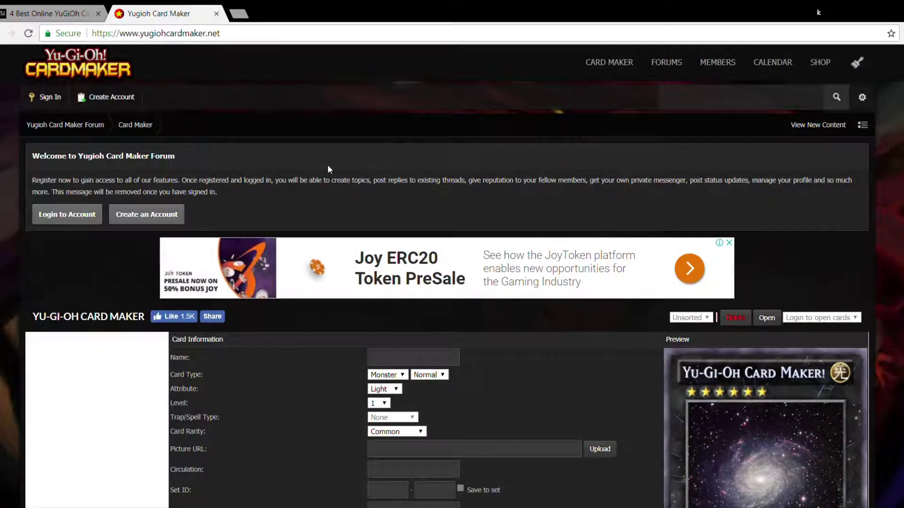
Step: Enter 'TechWhoop' as the card's name
scroll(328, 169, down, 4)
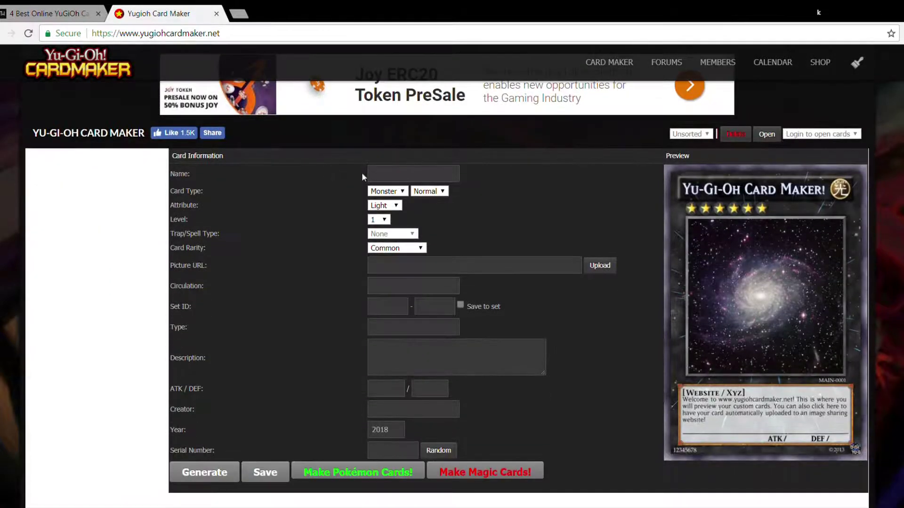
click(396, 177)
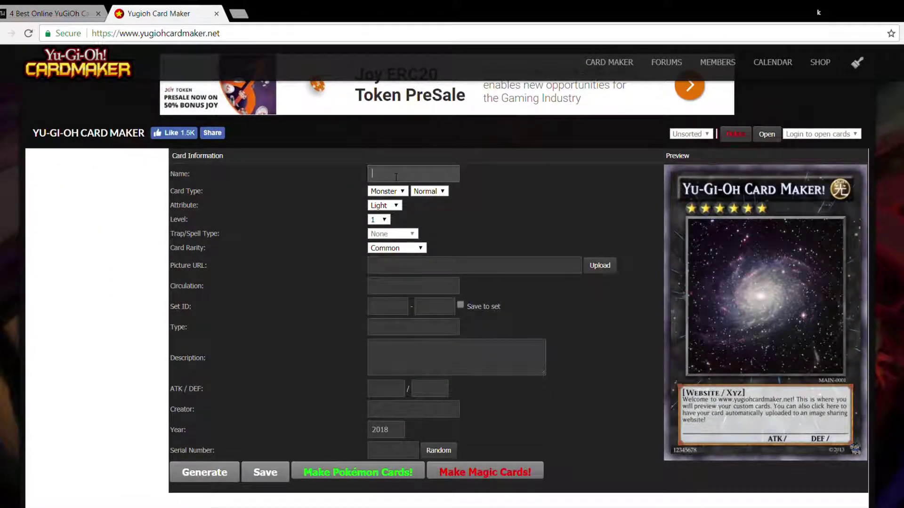
text(TechWhoop)
key(Tab)
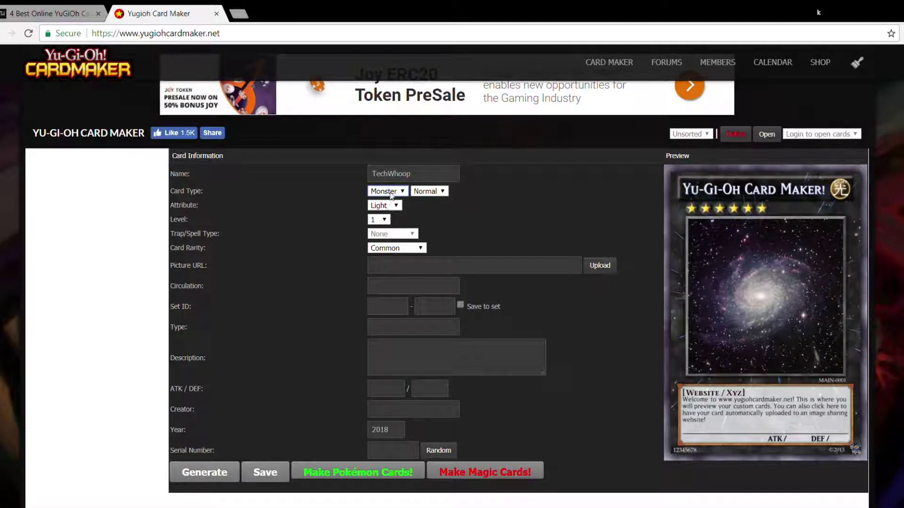
Step: Set subtype Spirit, attribute Water, level 12 and rarity Ultimate Rare
key(Tab)
key(s)
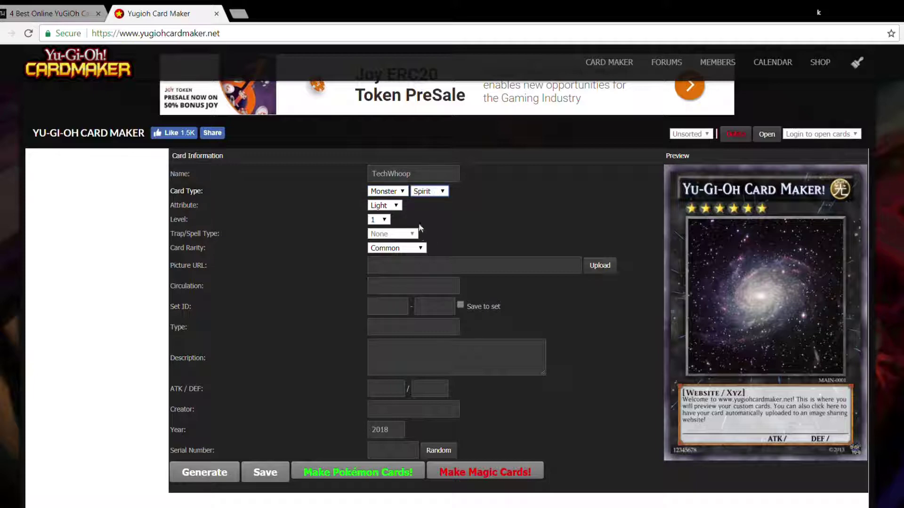
key(Tab)
key(w)
key(Tab)
key(1)
key(2)
key(Tab)
key(u)
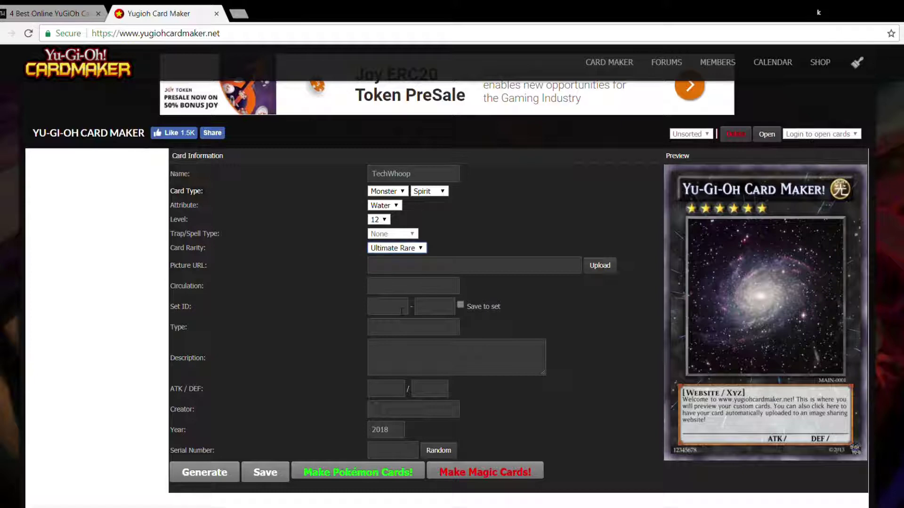
Step: Upload the galaxy picture and set the card's type to 'Cool'
click(596, 267)
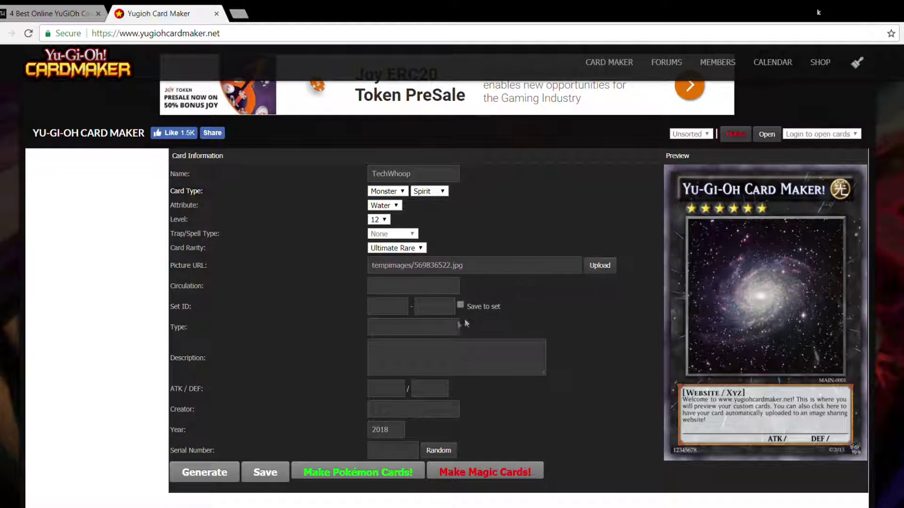
click(419, 328)
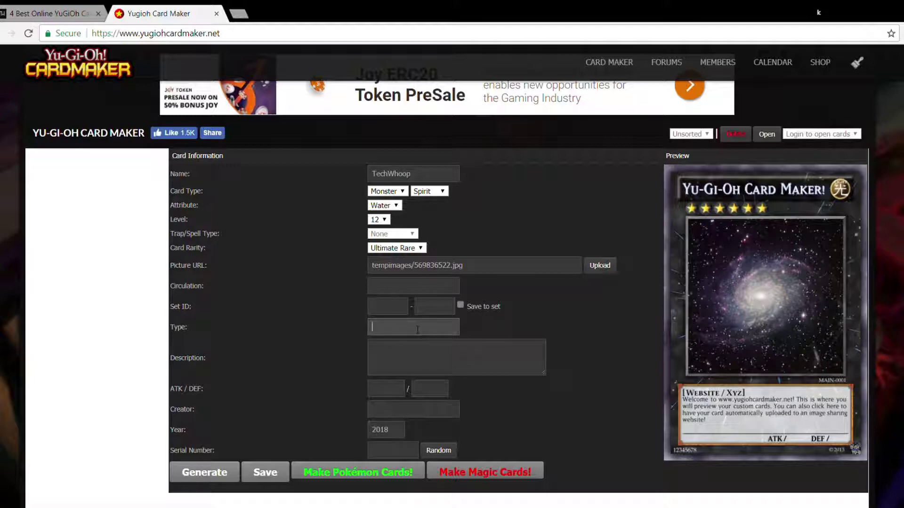
text(Cool)
key(Tab)
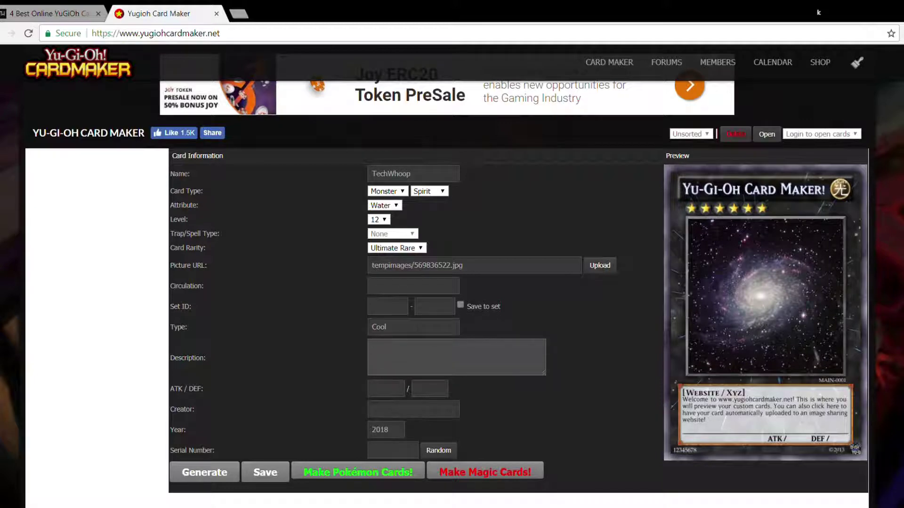
Step: Set the card's ATK and DEF to 100 and 100
click(403, 391)
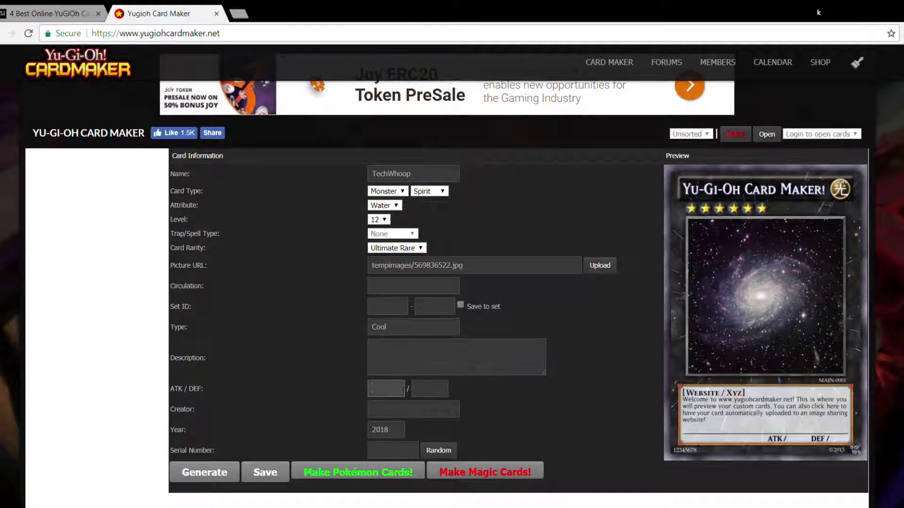
text(100)
click(428, 391)
text(100)
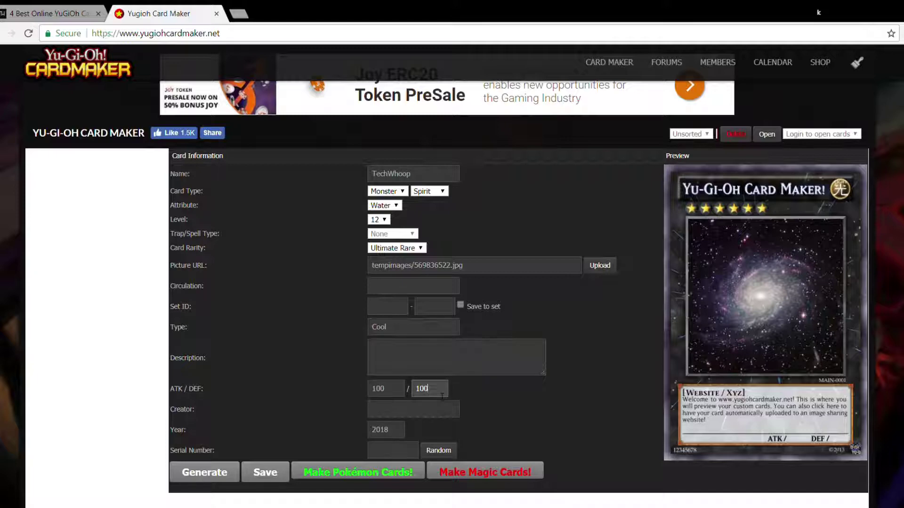
Step: Set the creator to 'TechWhoop' and generate a random serial number
scroll(443, 397, down, 2)
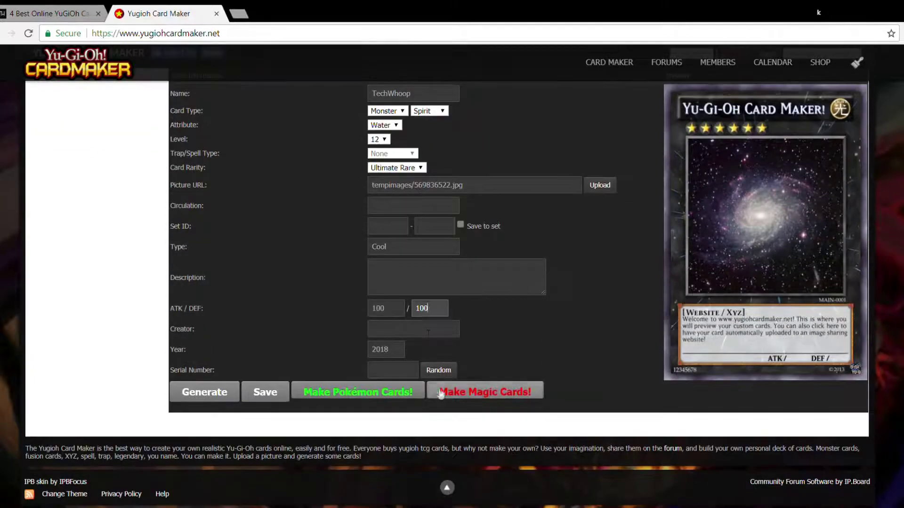
click(431, 336)
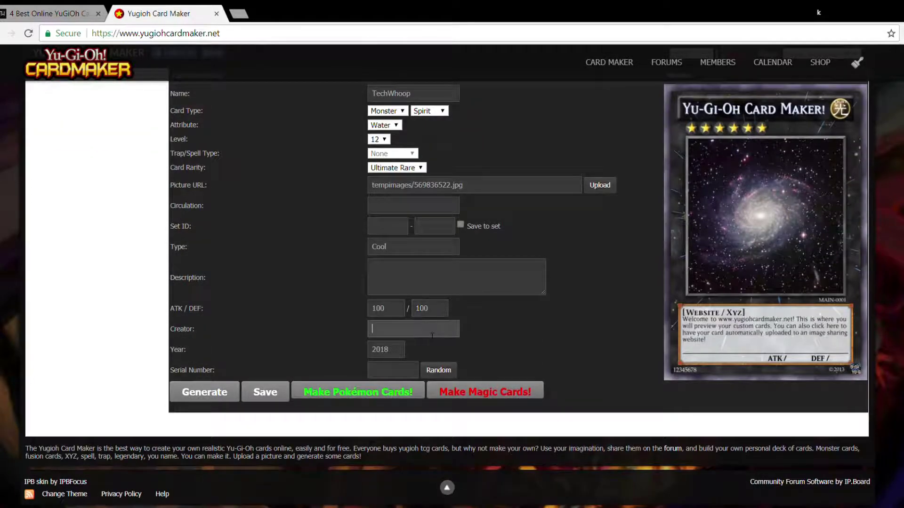
text(TechWhoop)
click(438, 372)
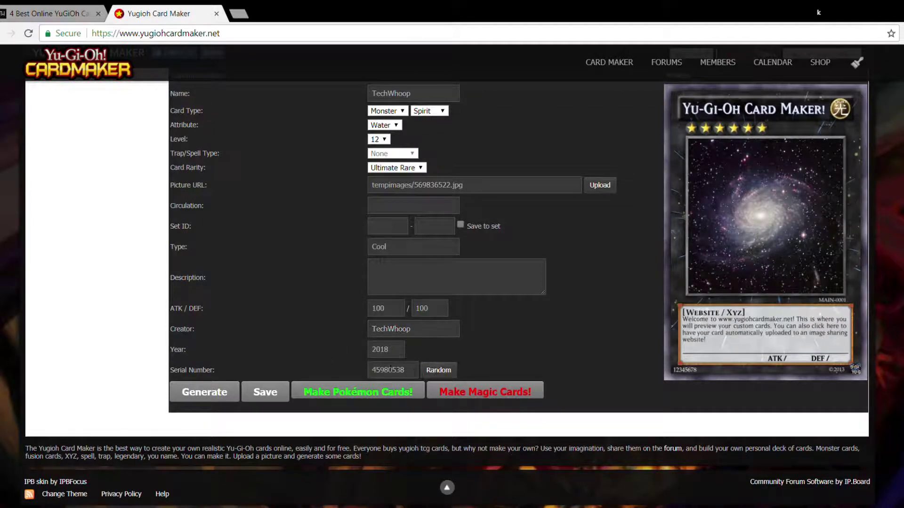
Step: Generate the TechWhoop card preview, then close the card maker tab
click(210, 391)
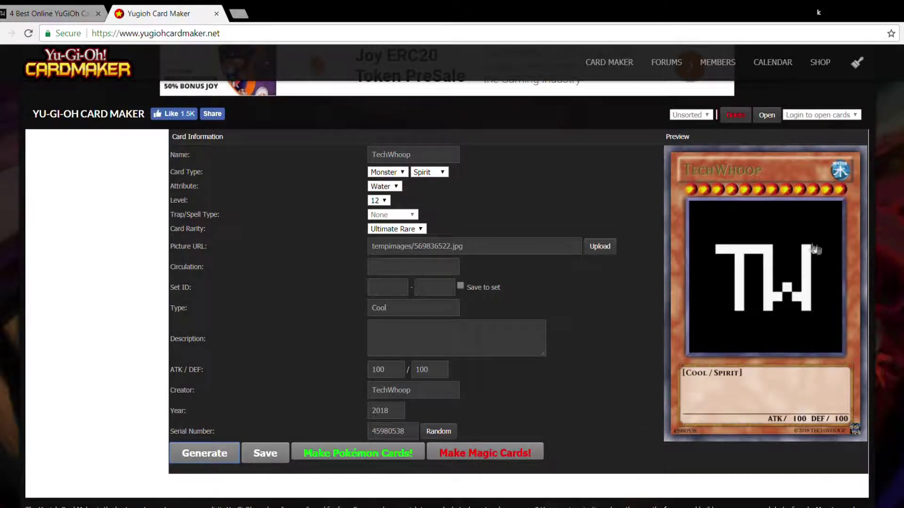
click(784, 252)
click(217, 14)
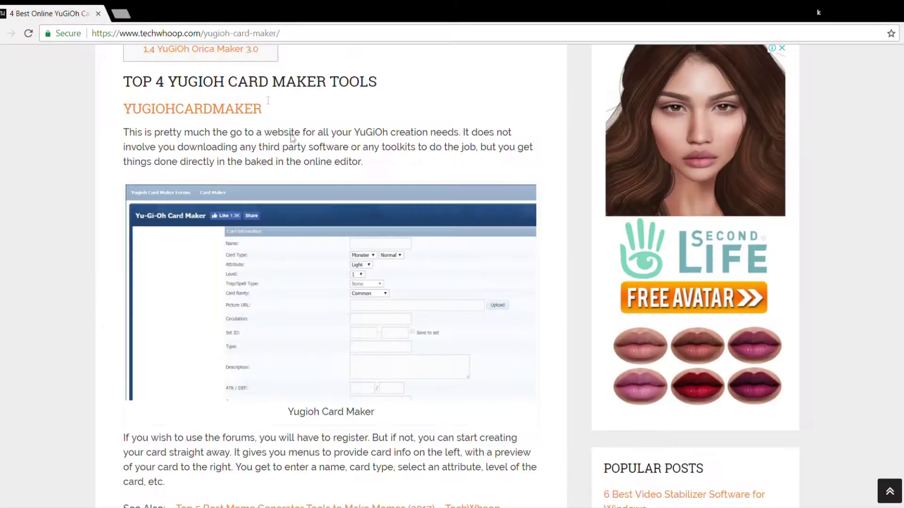
Step: Scroll the article past YUGICO and Magic Set Editor to the Yugioh Orica Maker 3.0 section
scroll(443, 321, down, 9)
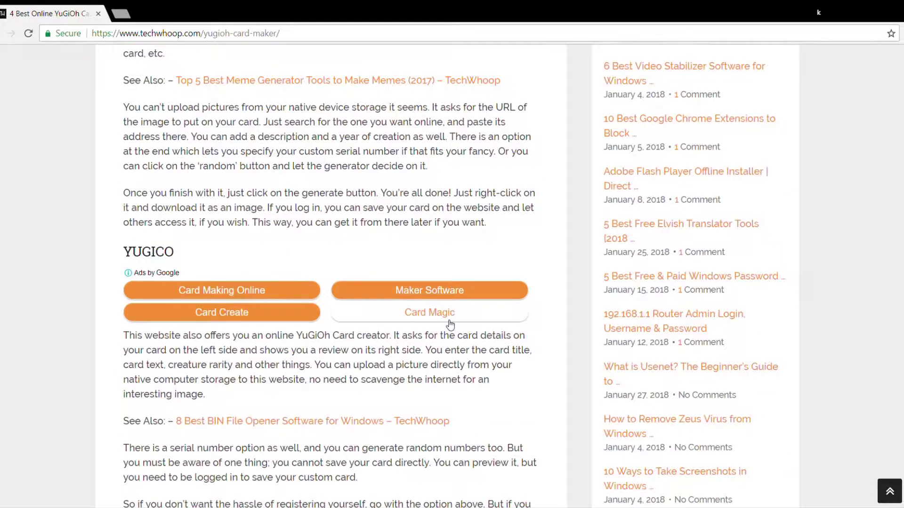
scroll(450, 324, down, 9)
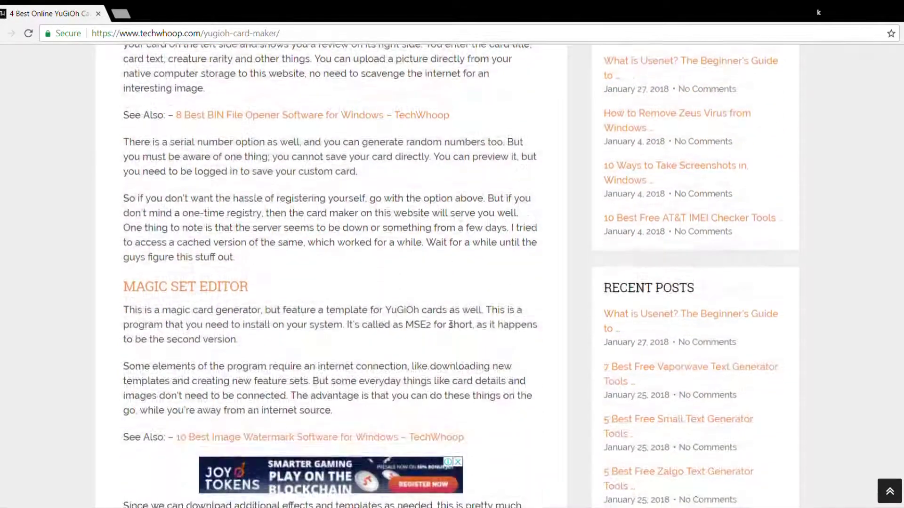
scroll(450, 324, down, 9)
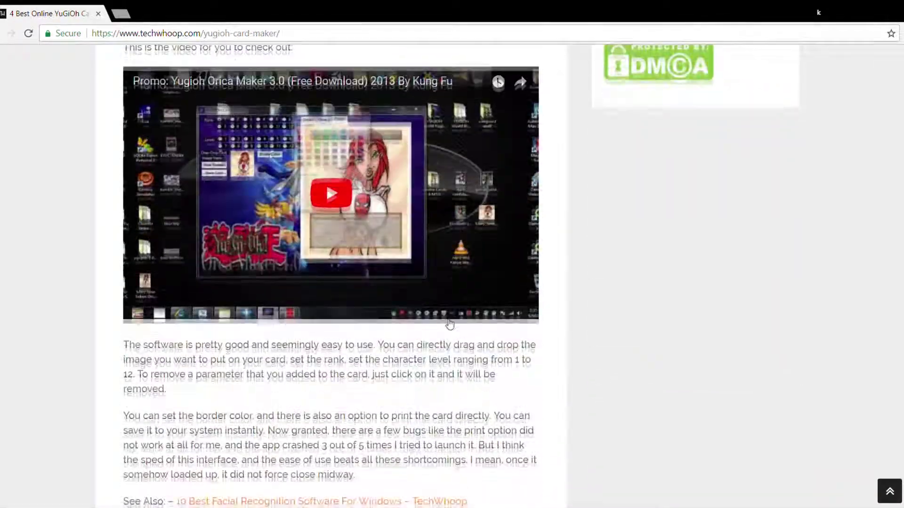
scroll(450, 324, up, 1)
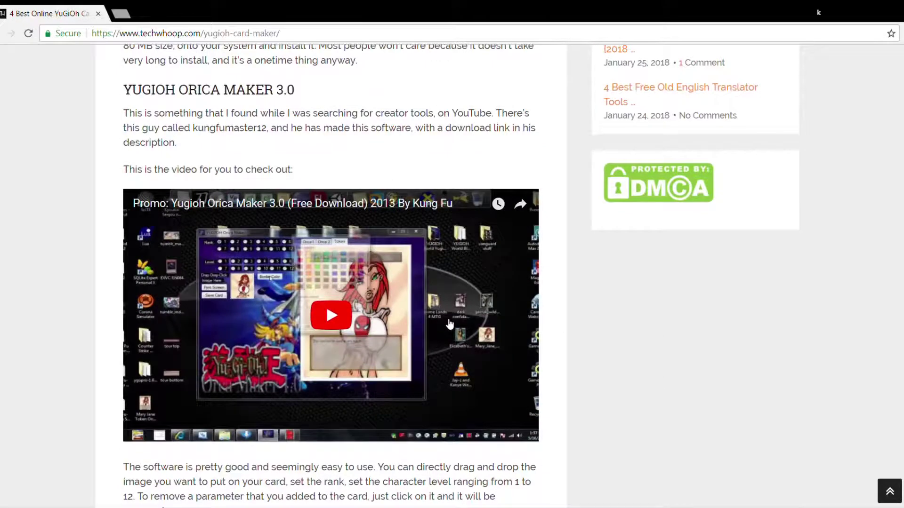